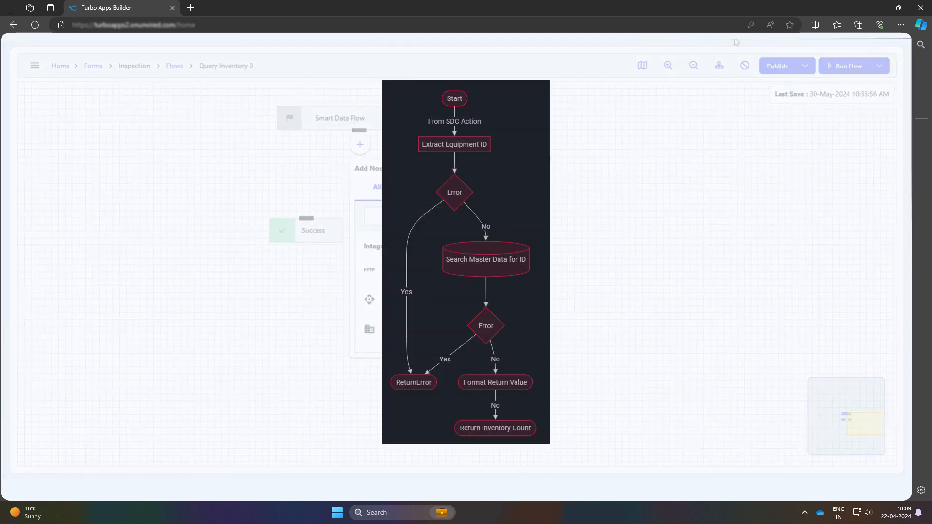
{"action": "left_click", "coordinate": [427, 216]}
{"action": "left_click", "coordinate": [736, 42]}
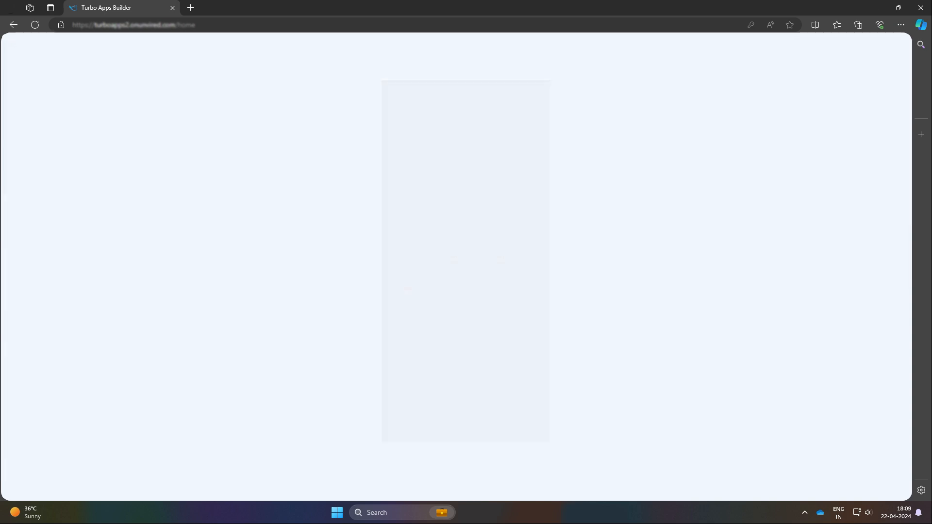
{"action": "left_click", "coordinate": [529, 138]}
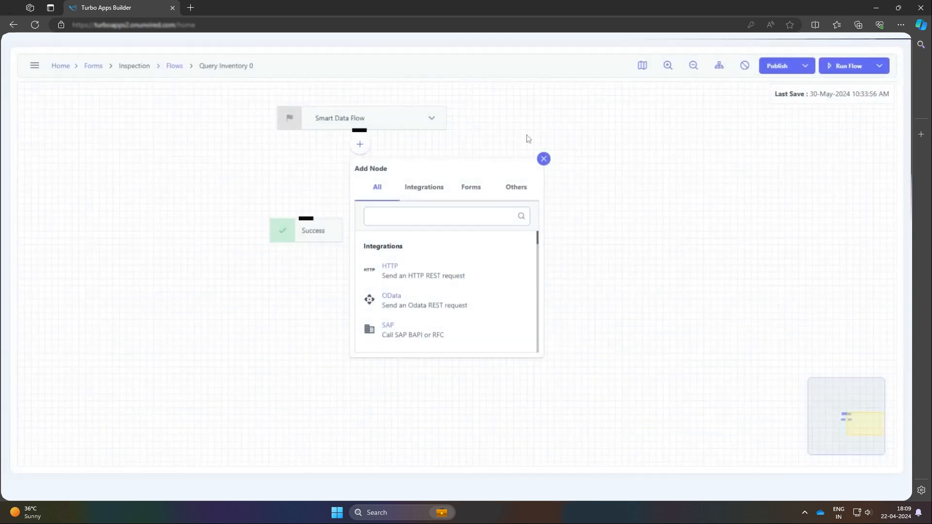
Add a JSON Parser node after the Smart Data Flow start node
{"action": "left_click", "coordinate": [359, 145]}
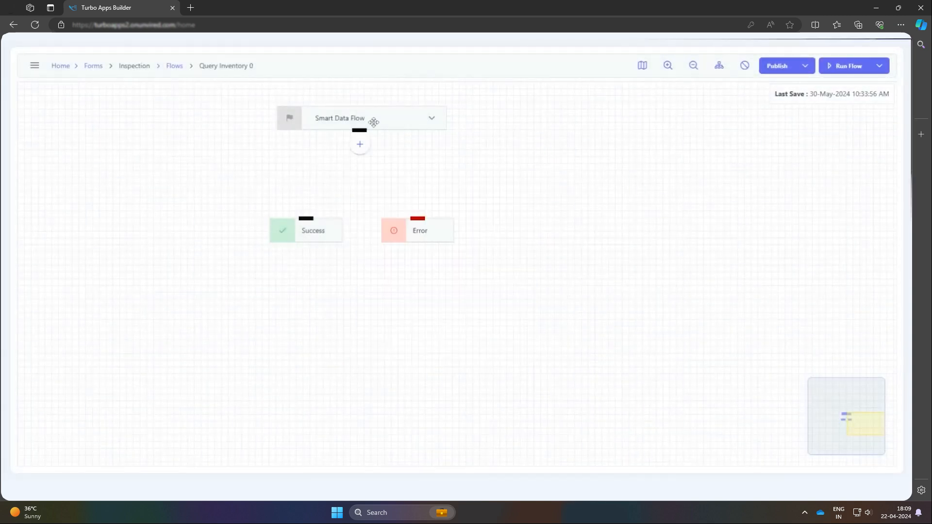
{"action": "left_click", "coordinate": [359, 144]}
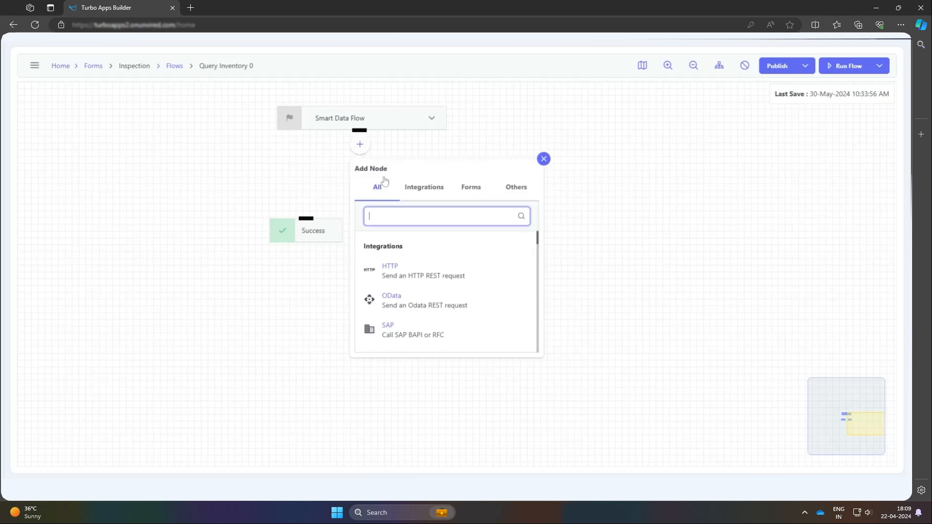
{"action": "type", "text": "ja"}
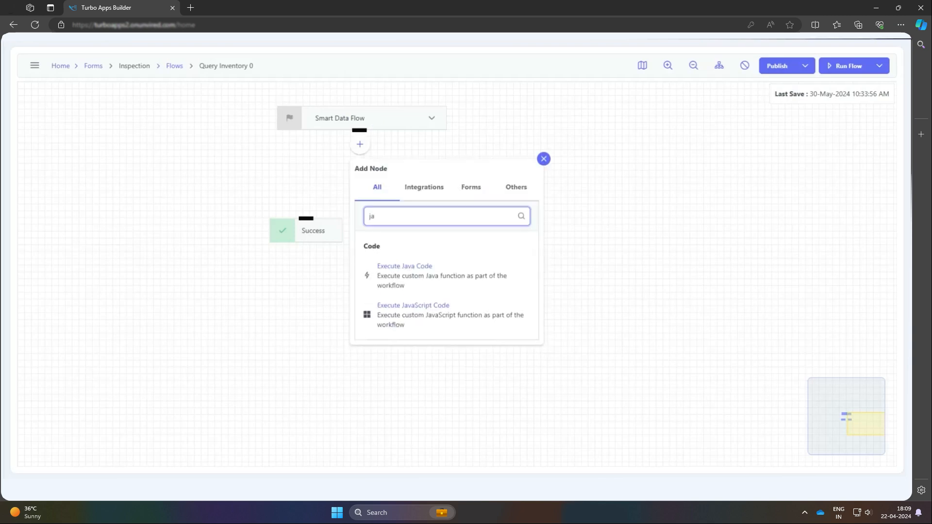
{"action": "key", "text": "BackSpace"}
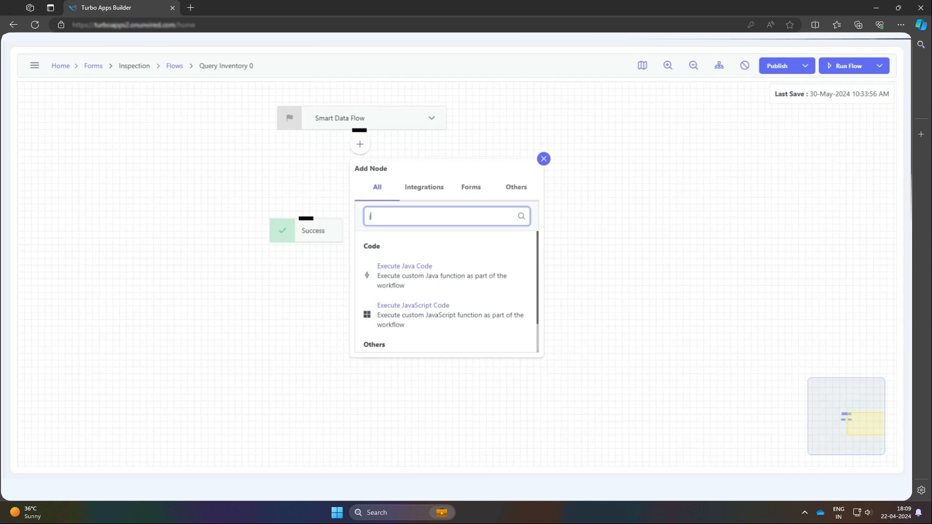
{"action": "type", "text": "so"}
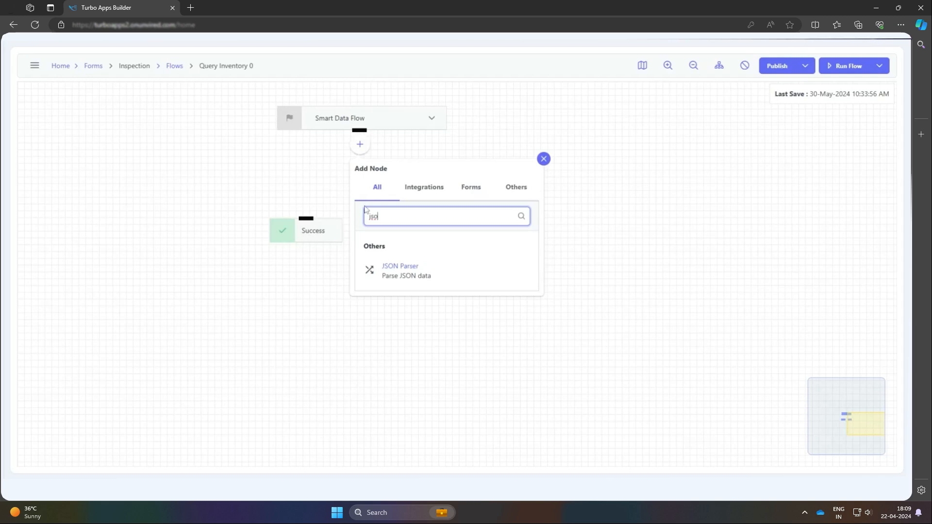
{"action": "left_click", "coordinate": [401, 270]}
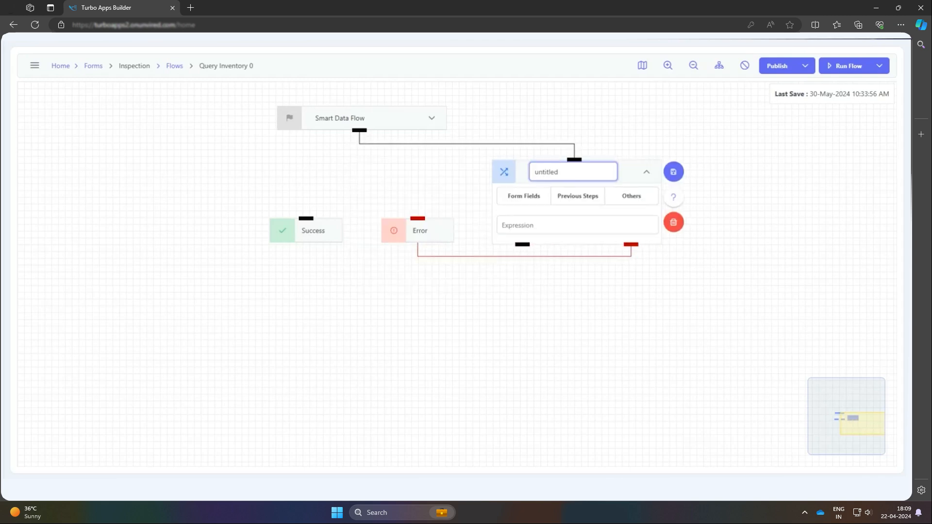
Name the JSON Parser node Extract ID and map its input to the Form Data form field
{"action": "left_click_drag", "start_coordinate": [504, 172], "coordinate": [493, 176]}
{"action": "key", "text": "ctrl+a"}
{"action": "type", "text": "Extract ID"}
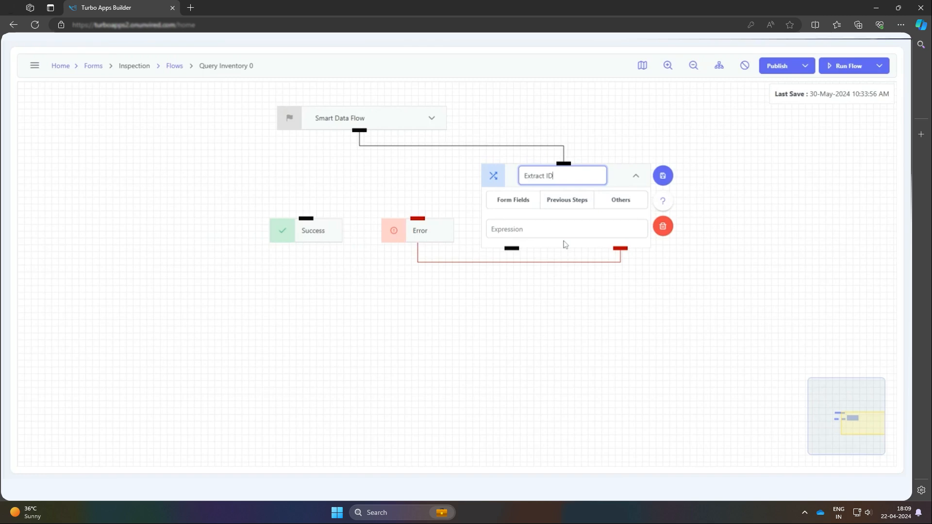
{"action": "left_click", "coordinate": [517, 203]}
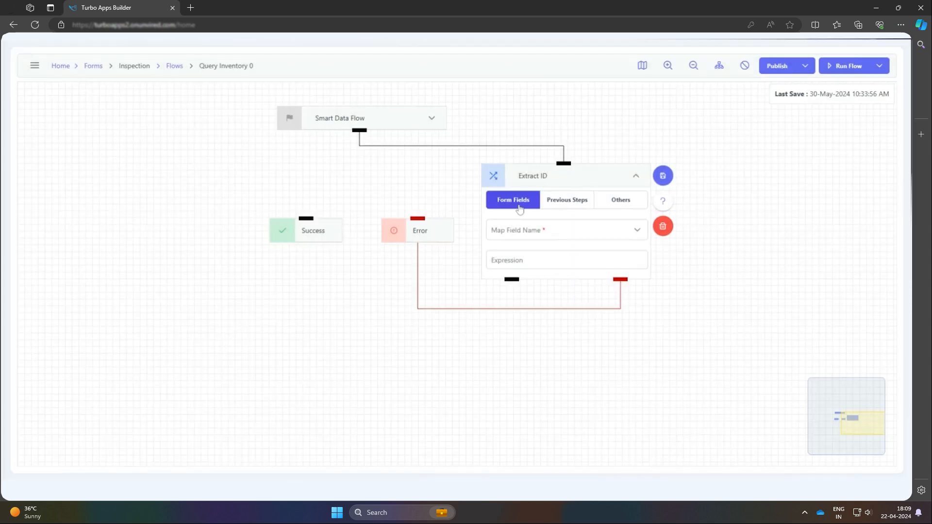
{"action": "left_click", "coordinate": [554, 231]}
{"action": "left_click", "coordinate": [532, 252]}
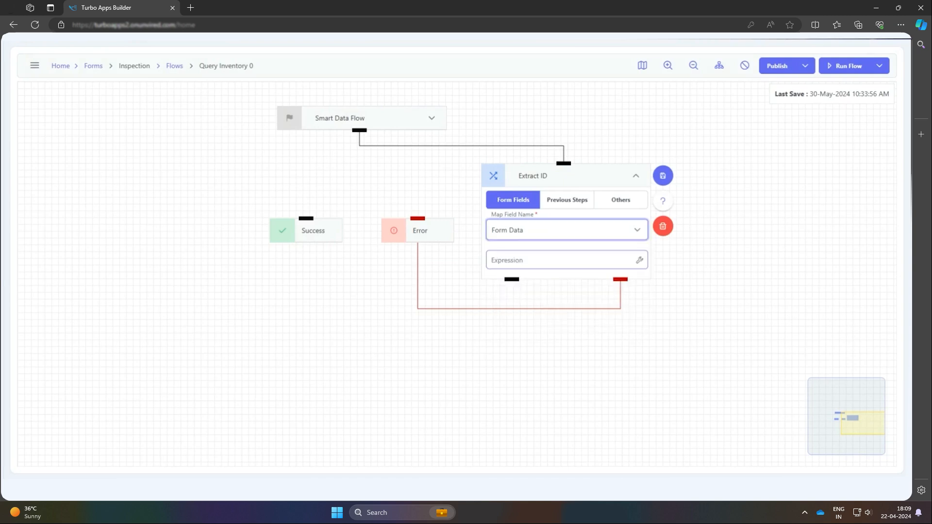
Copy the sample form data into the JSON input of the Extract ID node's expression builder
{"action": "left_click", "coordinate": [639, 260]}
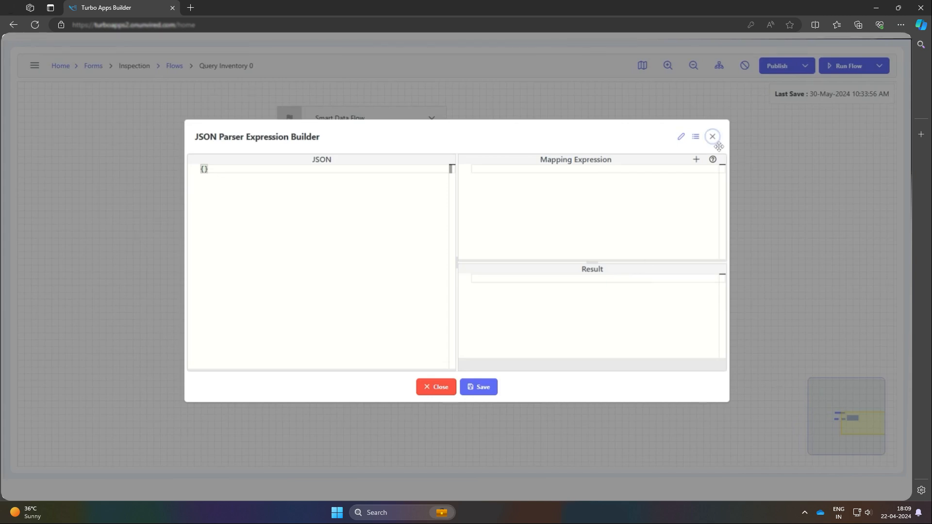
{"action": "left_click", "coordinate": [696, 137]}
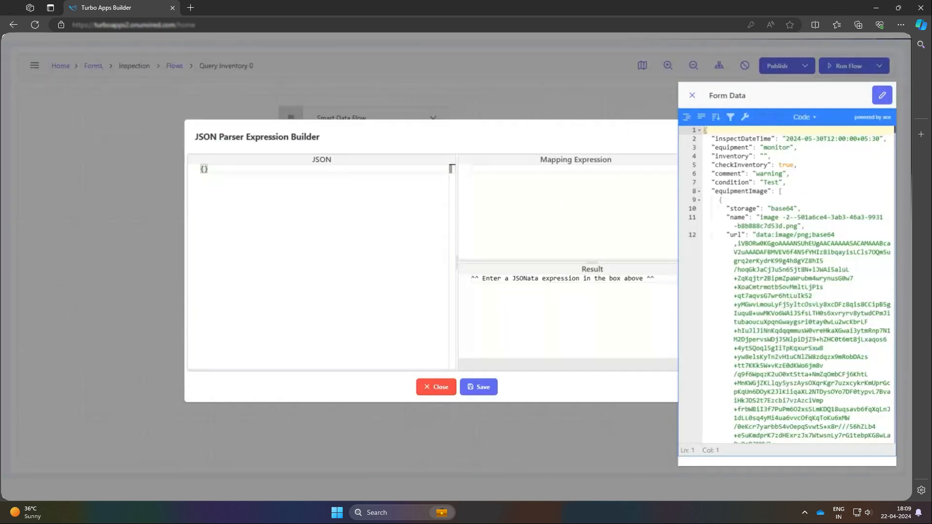
{"action": "scroll", "coordinate": [787, 287], "scroll_direction": "down", "scroll_amount": 3}
{"action": "scroll", "coordinate": [786, 287], "scroll_direction": "up", "scroll_amount": 3}
{"action": "left_click", "coordinate": [790, 348]}
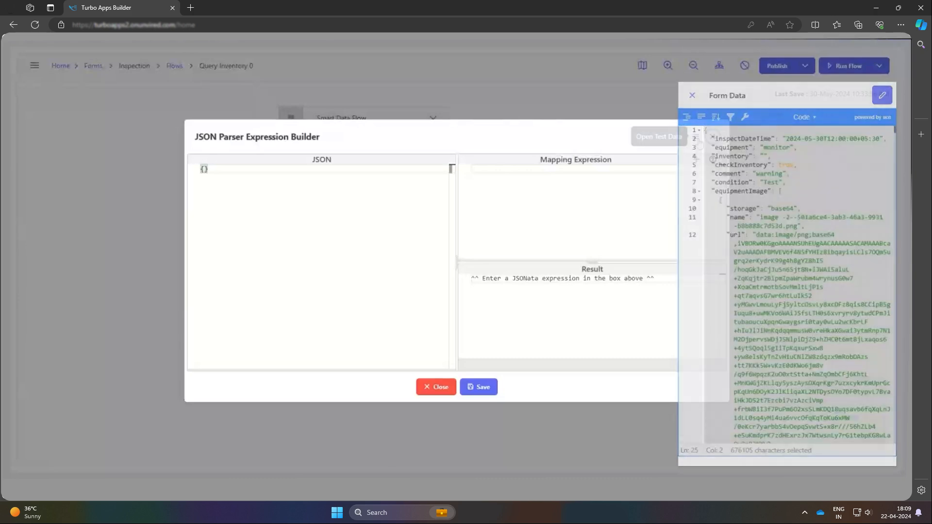
{"action": "left_click", "coordinate": [687, 137]}
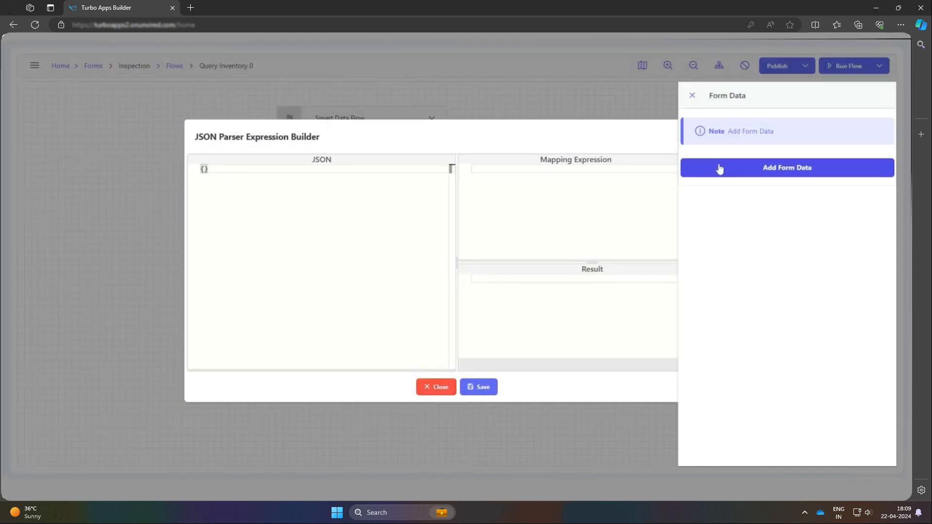
{"action": "left_click", "coordinate": [720, 169]}
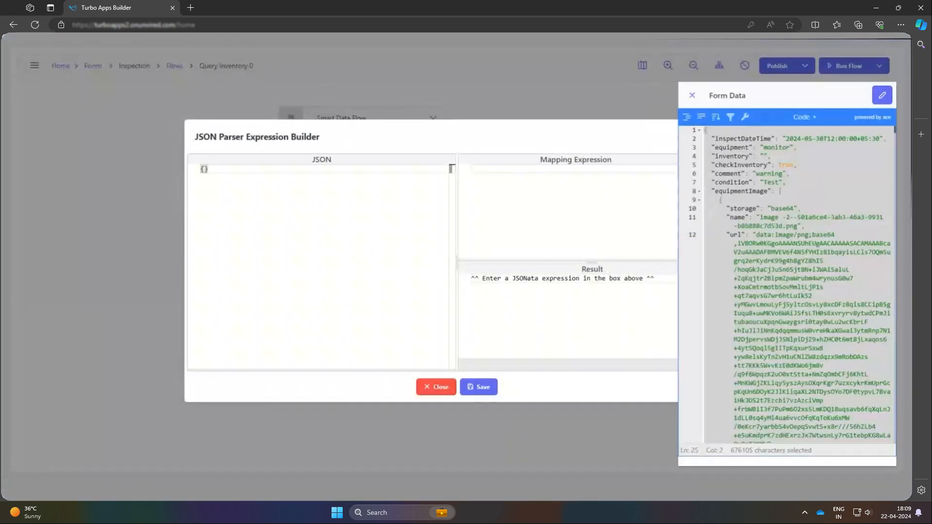
{"action": "left_click", "coordinate": [692, 95]}
{"action": "key", "text": "ctrl+a"}
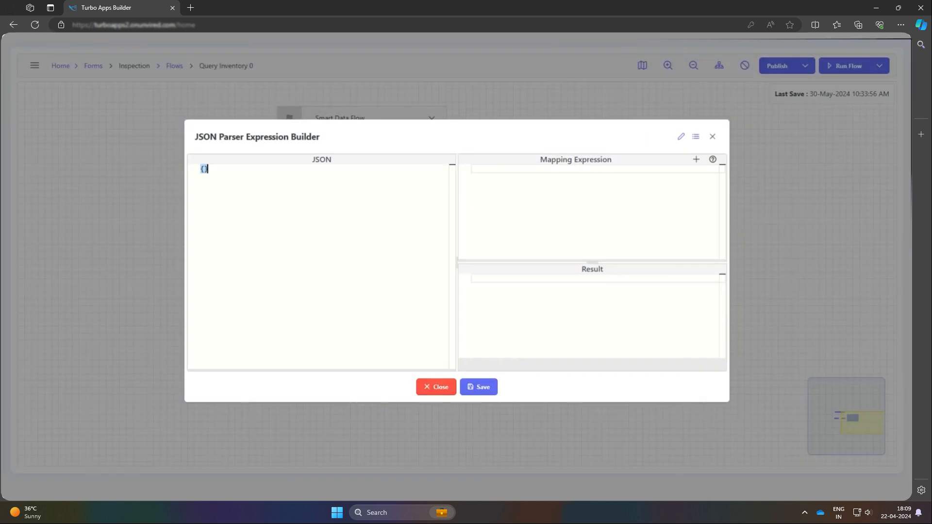
{"action": "key", "text": "ctrl+v"}
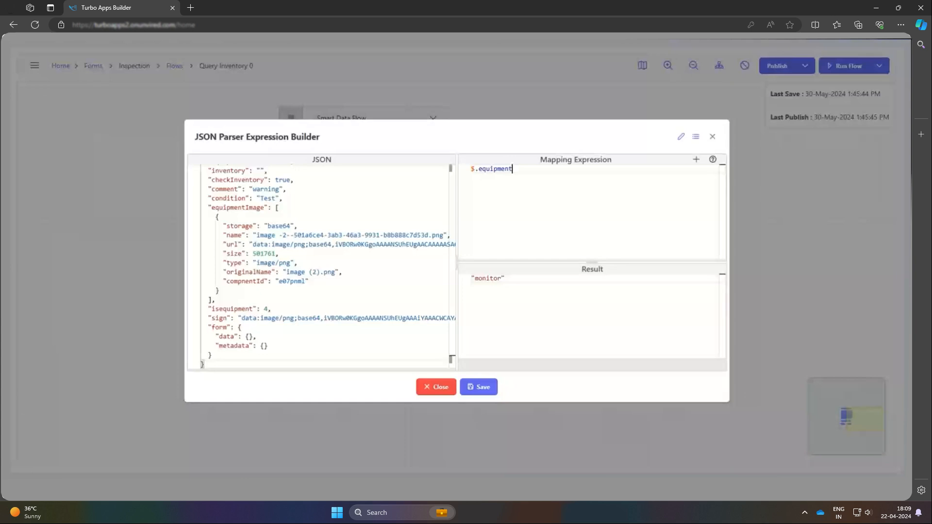
Save the mapping expression $.equipment and the Extract ID node, then place the node directly beneath the flow's start node
{"action": "left_click", "coordinate": [496, 395]}
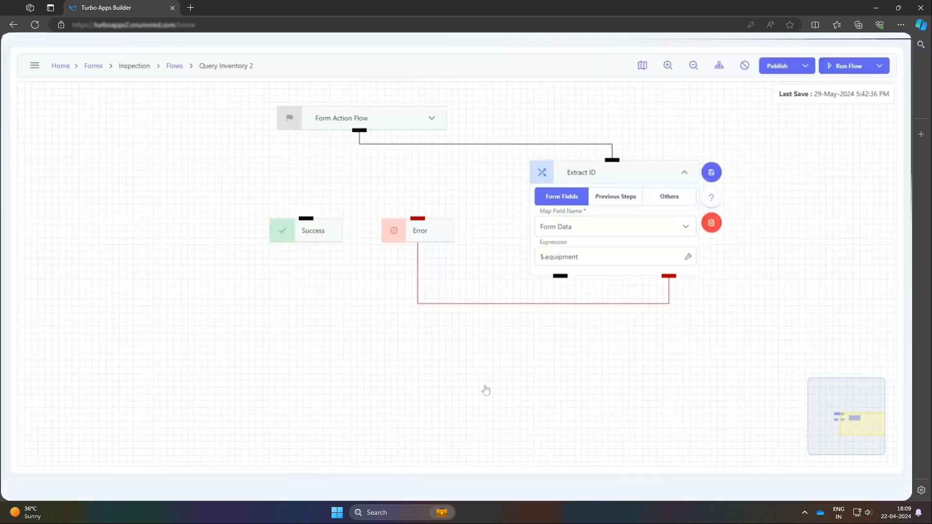
{"action": "left_click", "coordinate": [712, 172]}
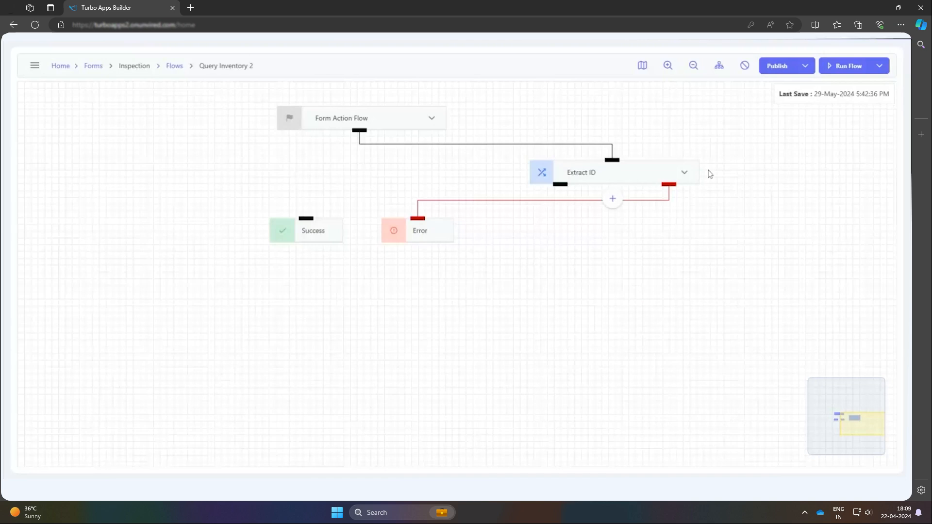
{"action": "left_click_drag", "start_coordinate": [634, 172], "coordinate": [395, 171]}
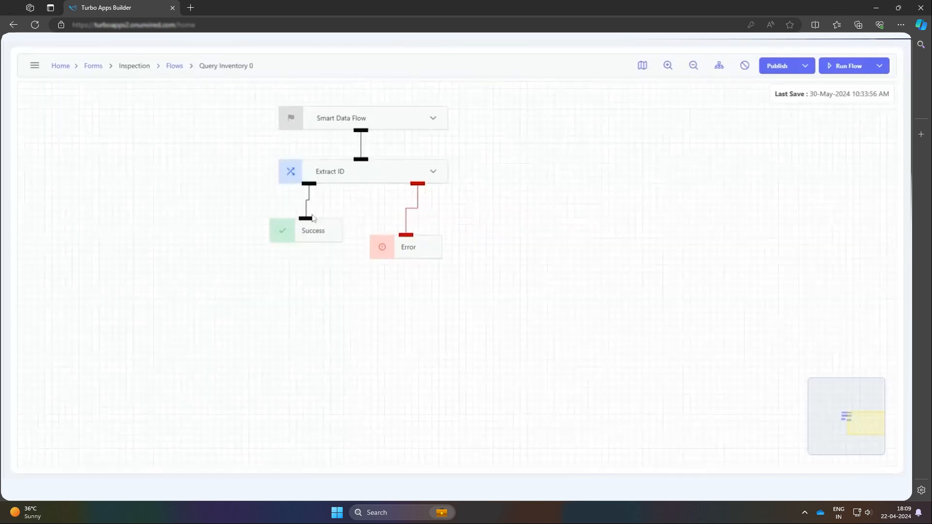
Add a master data Read Rows node after the Extract ID node
{"action": "left_click", "coordinate": [361, 198]}
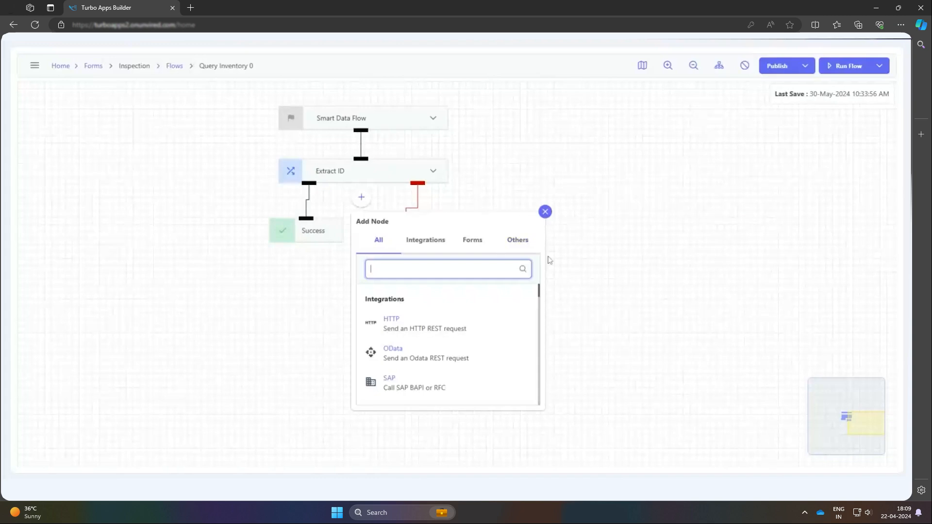
{"action": "type", "text": "m"}
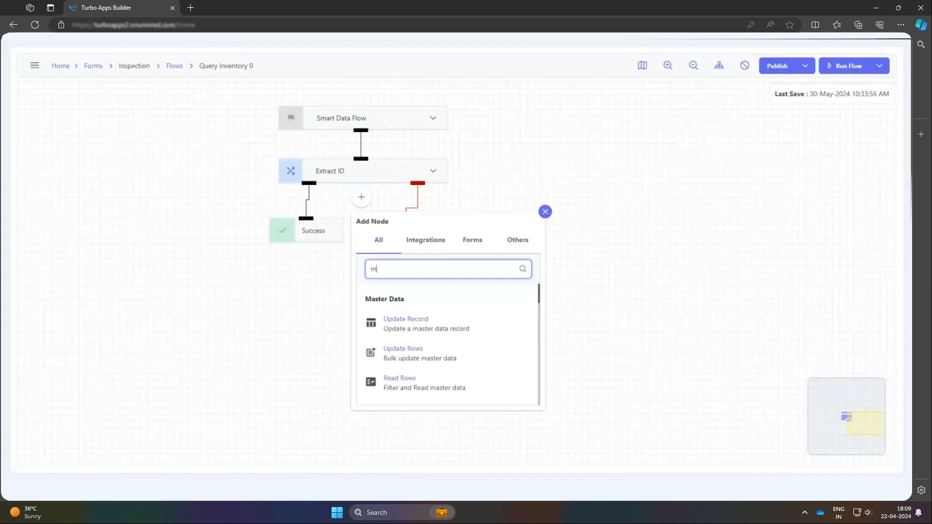
{"action": "type", "text": "as"}
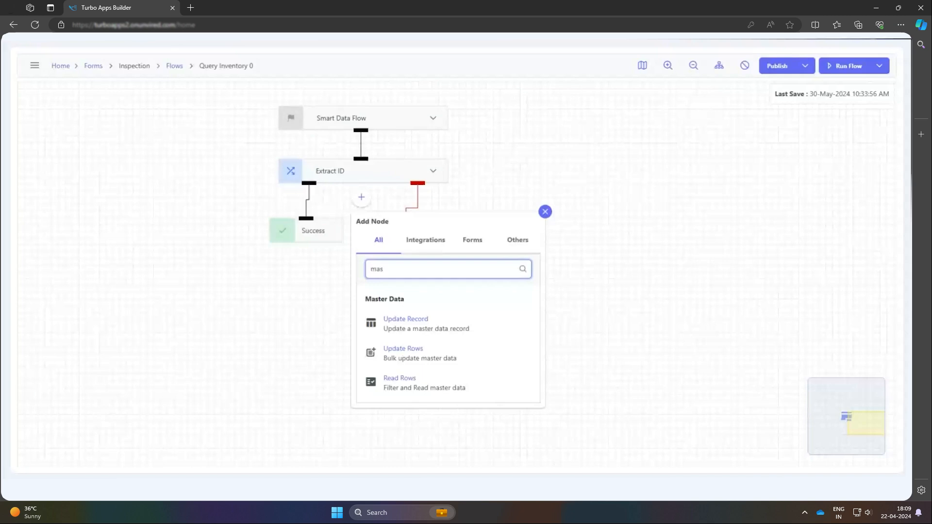
{"action": "left_click", "coordinate": [442, 398]}
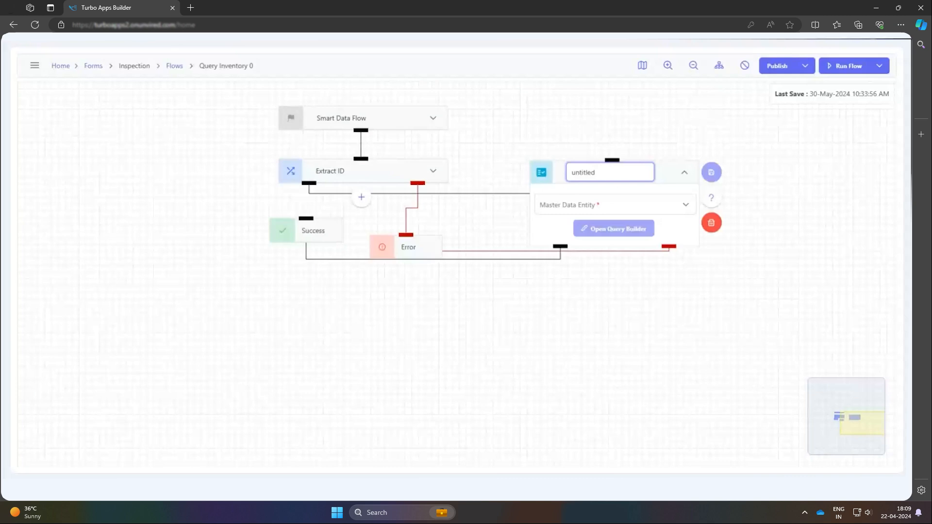
Name the Read Rows node Search Inventory and choose equipment as its master data entity
{"action": "type", "text": "Search Inv"}
{"action": "type", "text": "entory"}
{"action": "left_click", "coordinate": [651, 200]}
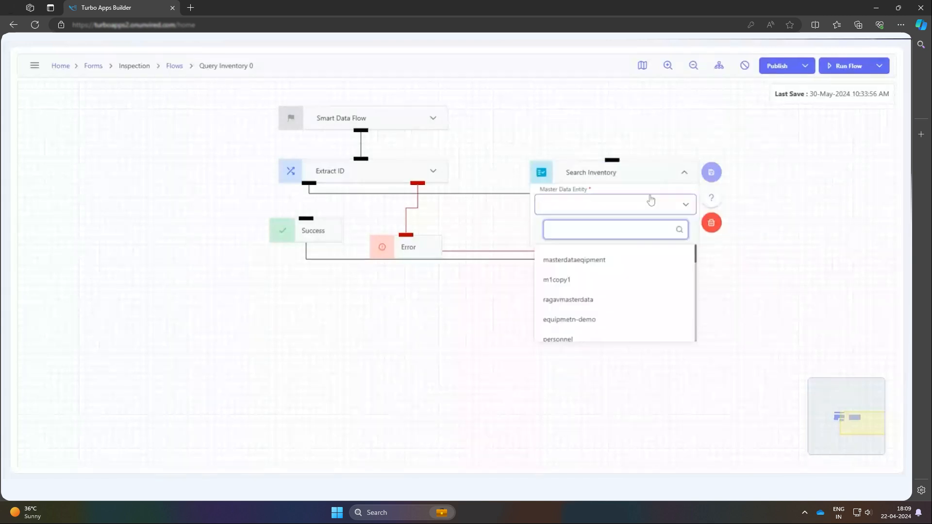
{"action": "type", "text": "equip"}
{"action": "left_click", "coordinate": [619, 279]}
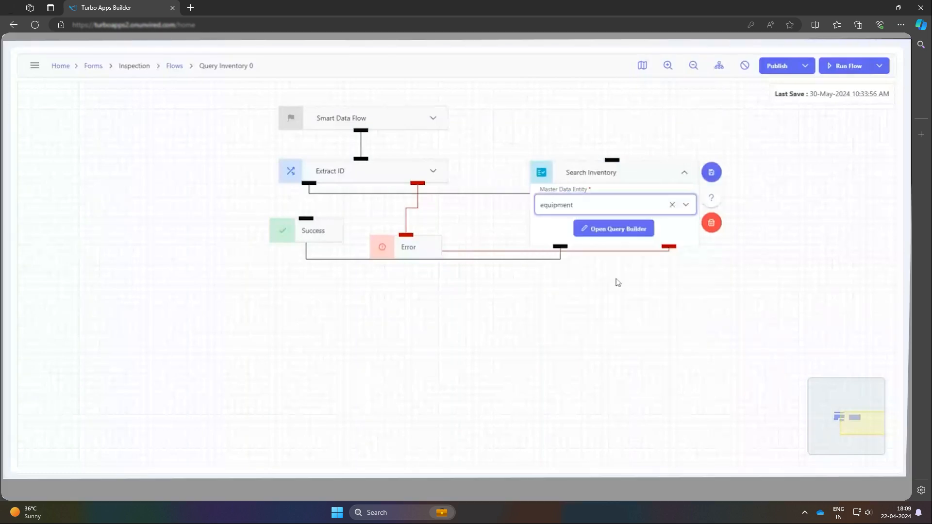
Build and save a query condition for Search Inventory where Equipment ID equals ${extractid_result}
{"action": "left_click", "coordinate": [620, 235]}
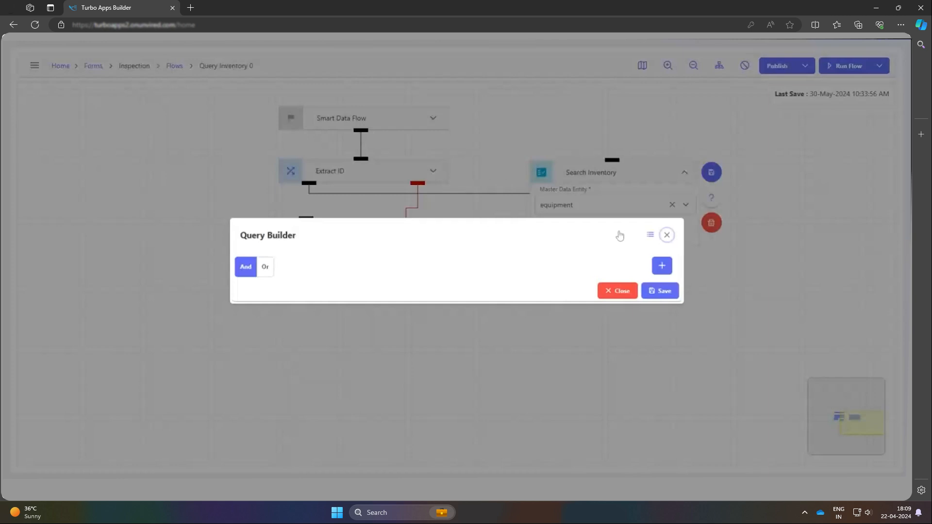
{"action": "left_click", "coordinate": [659, 272]}
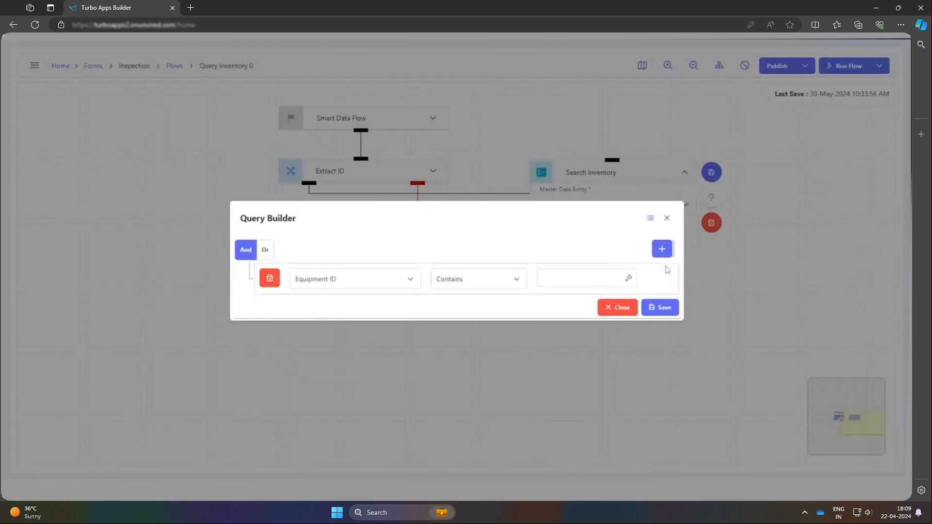
{"action": "left_click", "coordinate": [392, 278]}
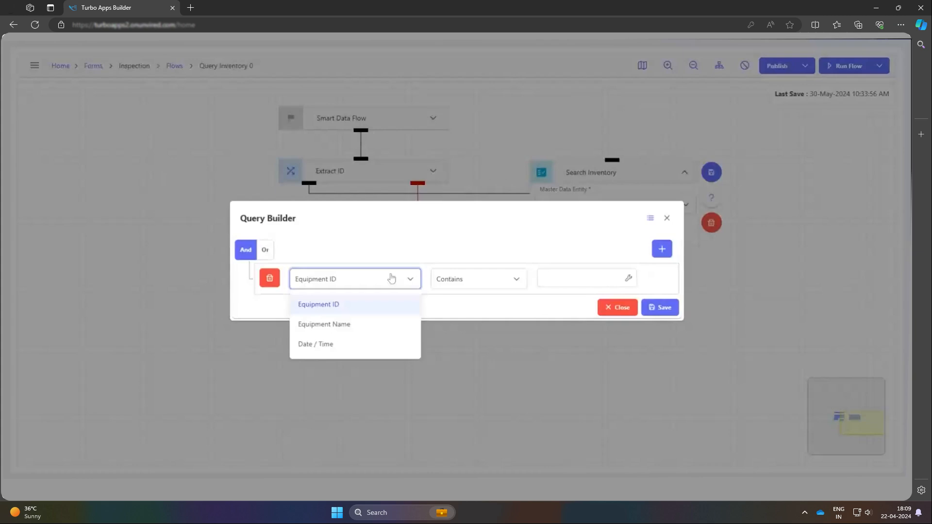
{"action": "left_click", "coordinate": [475, 280]}
{"action": "left_click", "coordinate": [454, 366]}
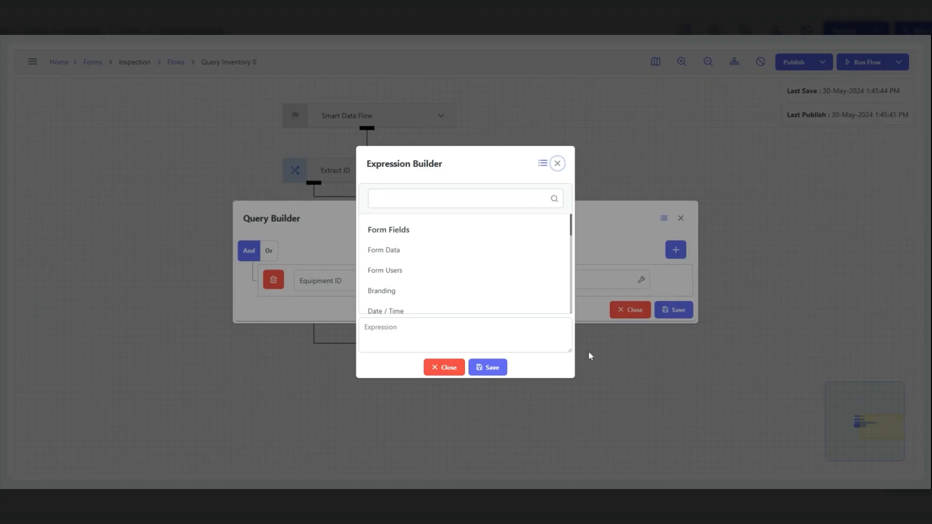
{"action": "scroll", "coordinate": [475, 261], "scroll_direction": "down", "scroll_amount": 5}
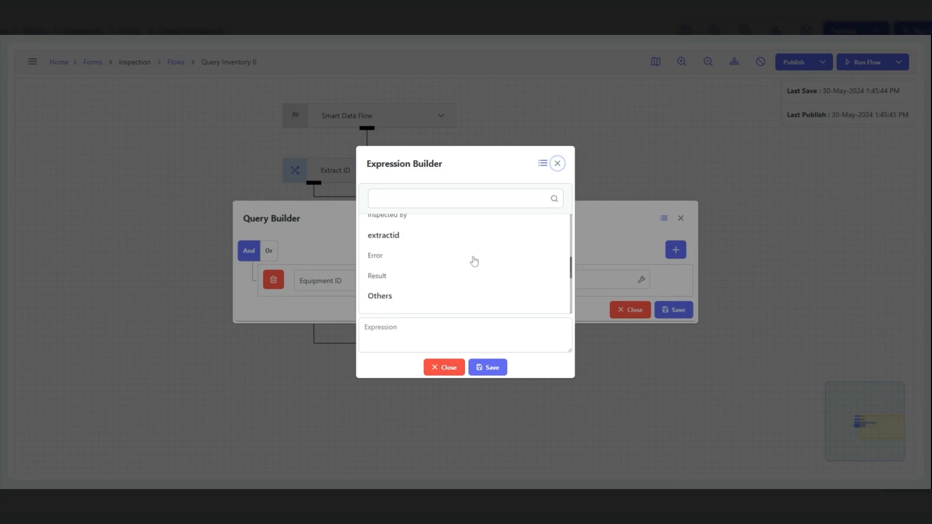
{"action": "left_click", "coordinate": [448, 277]}
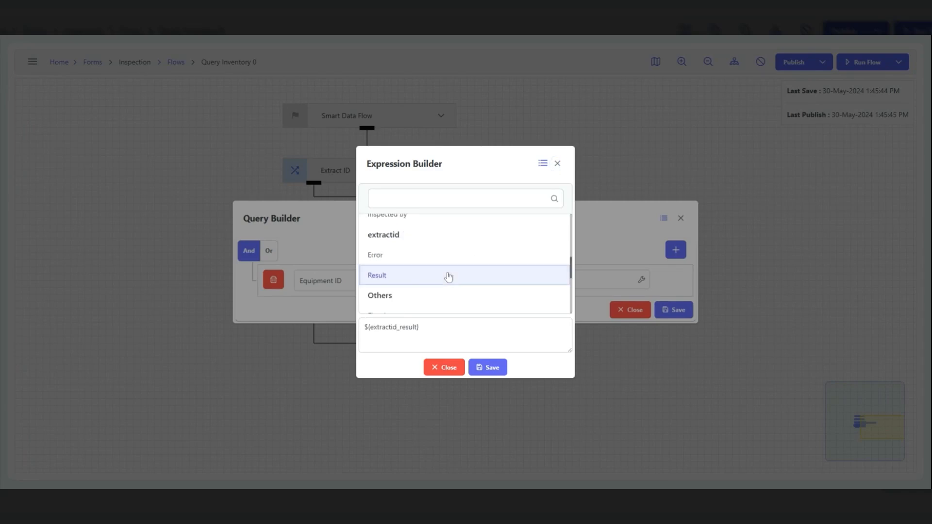
{"action": "left_click", "coordinate": [500, 370]}
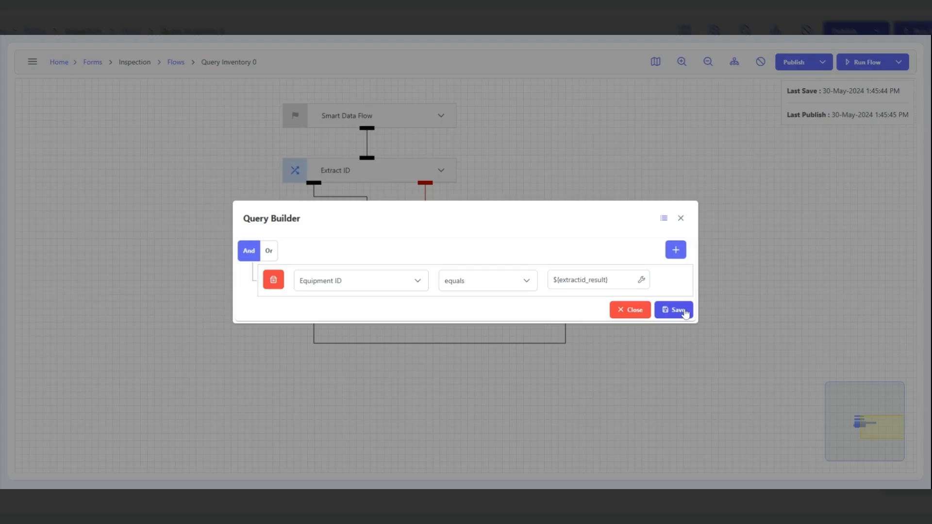
{"action": "left_click", "coordinate": [677, 310]}
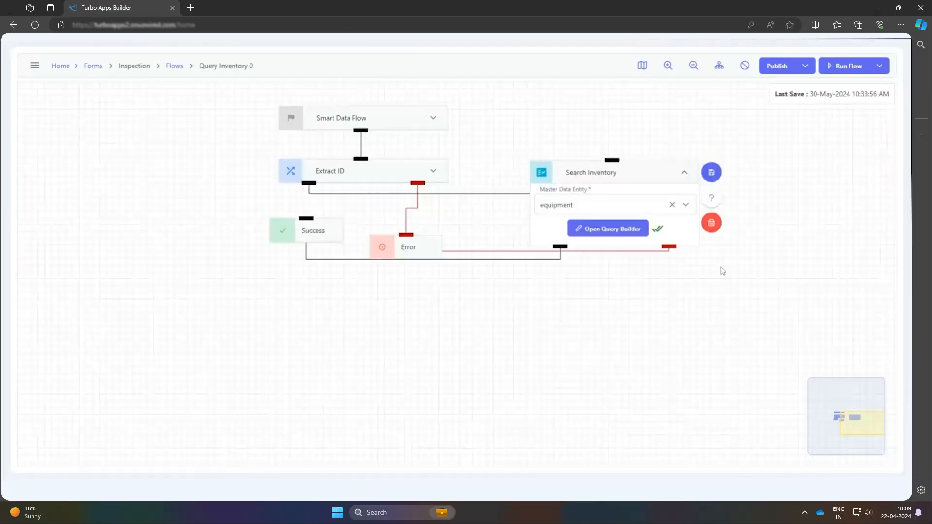
Save the Search Inventory node and auto-arrange the flow layout
{"action": "left_click", "coordinate": [717, 175]}
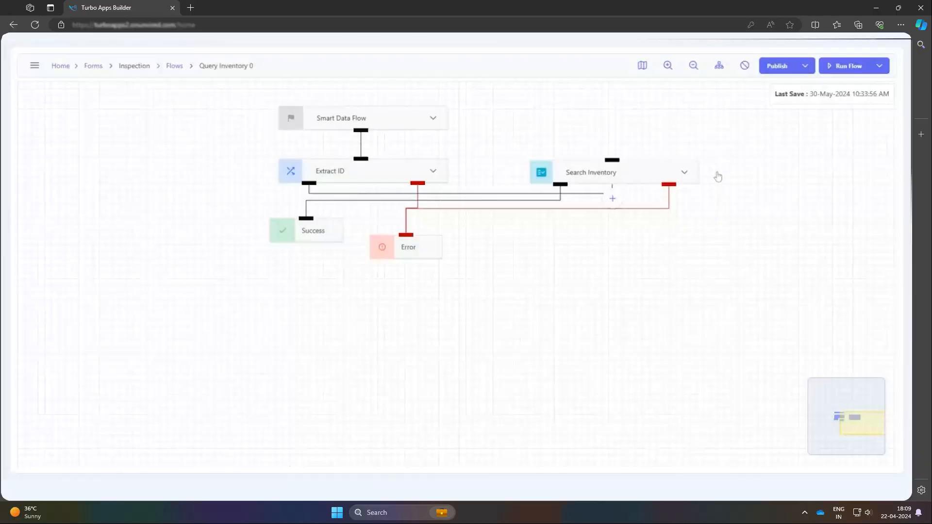
{"action": "left_click", "coordinate": [719, 66]}
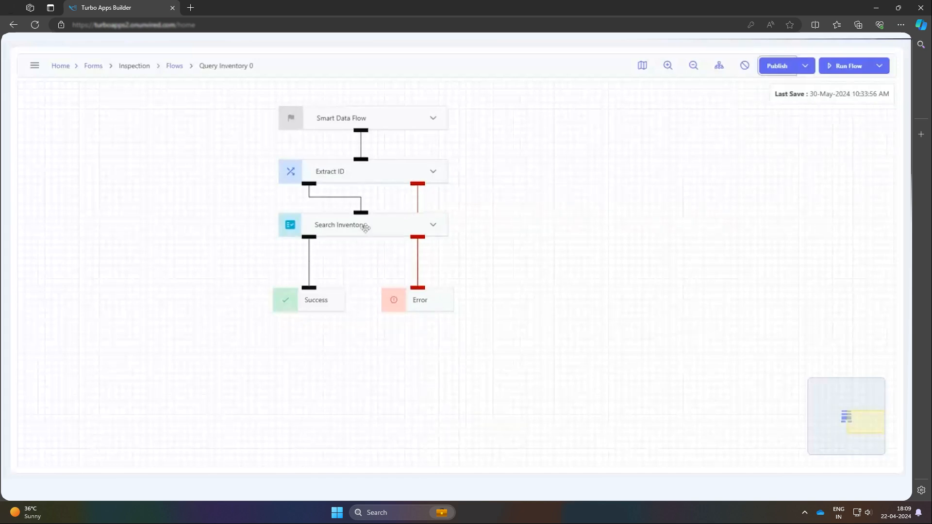
Add a JSON parser node after Search Inventory and name it Prepare Count Data
{"action": "left_click", "coordinate": [361, 252]}
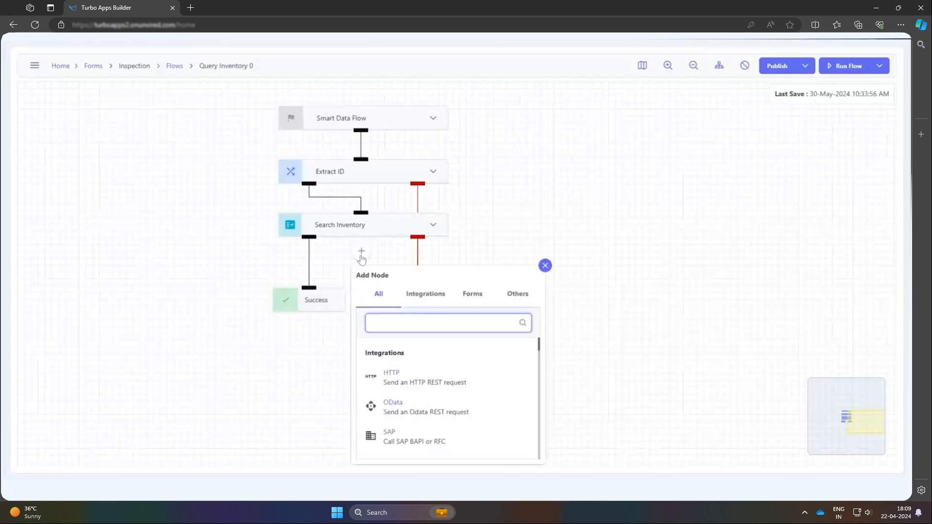
{"action": "type", "text": "js"}
{"action": "left_click", "coordinate": [455, 379]}
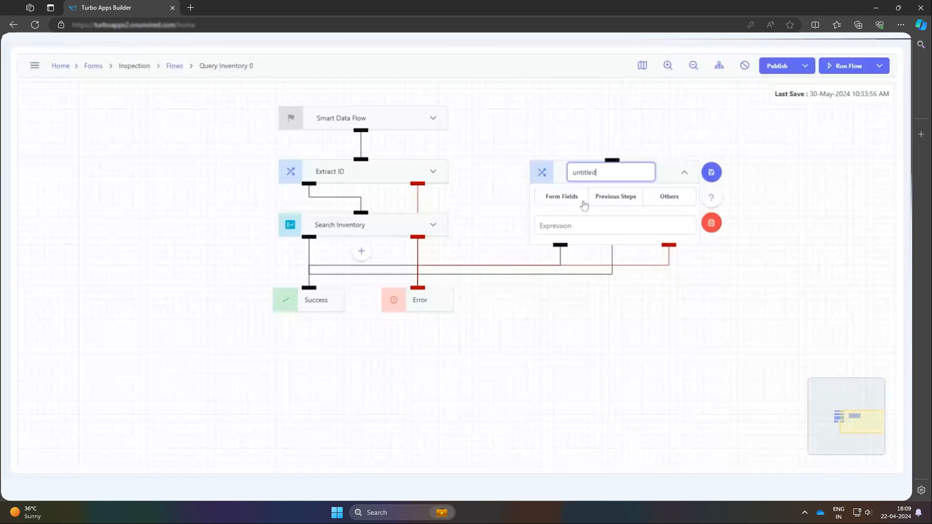
{"action": "key", "text": "ctrl+a"}
{"action": "type", "text": "Prepare Count Data"}
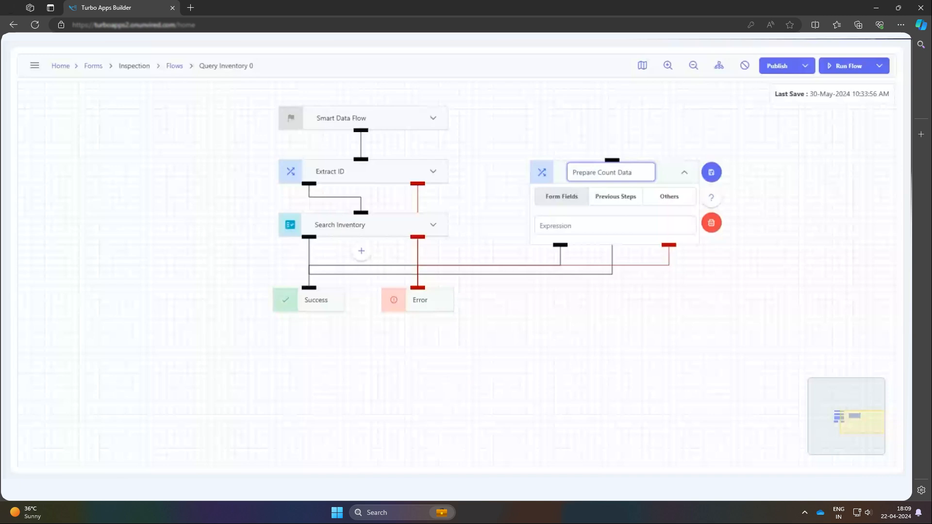
Map the Prepare Count Data node to the searchinventory Result from the previous steps
{"action": "left_click", "coordinate": [612, 203]}
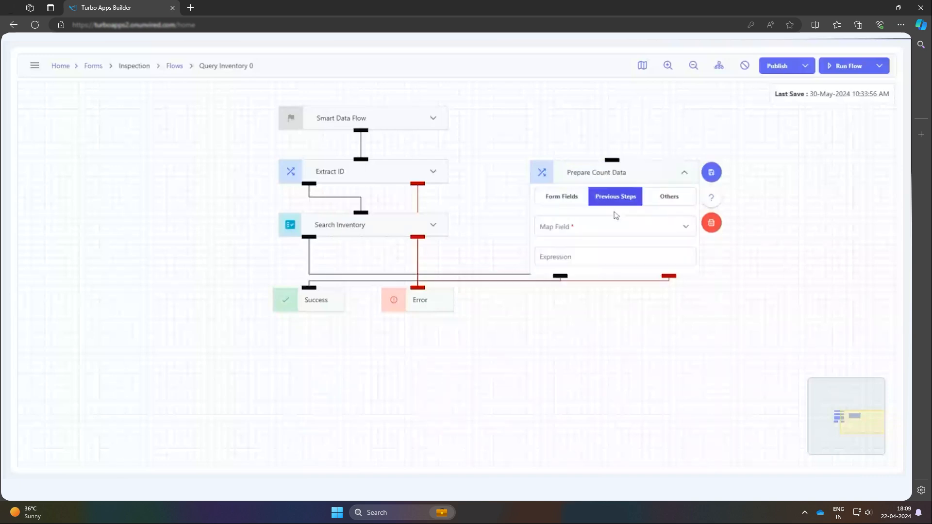
{"action": "left_click", "coordinate": [617, 228]}
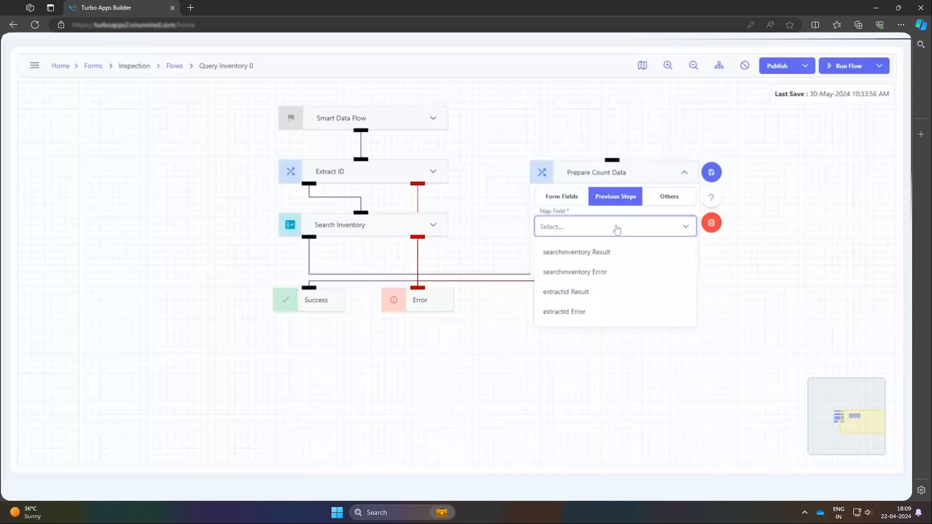
{"action": "left_click", "coordinate": [617, 263]}
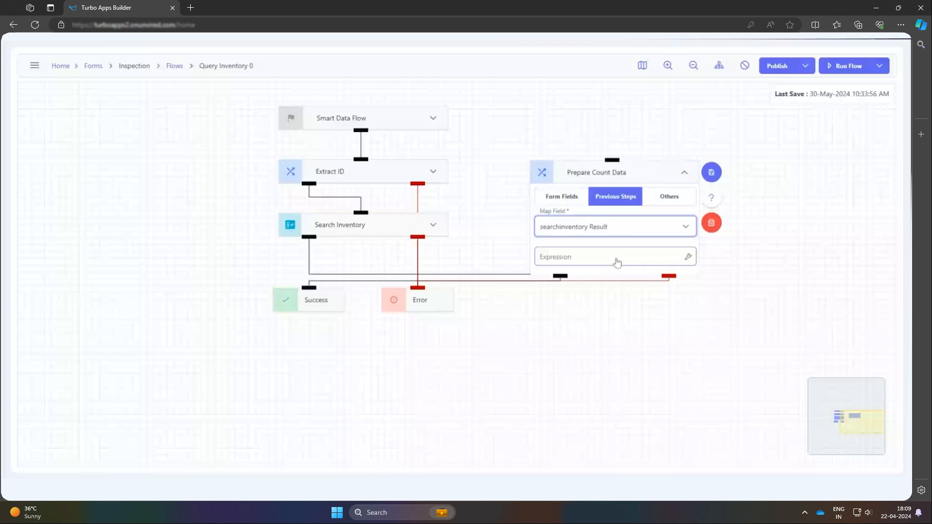
Fill in sample equipment JSON and a mapping expression returning data.inventory as a string, then save Prepare Count Data and auto-arrange the flow
{"action": "left_click", "coordinate": [690, 258]}
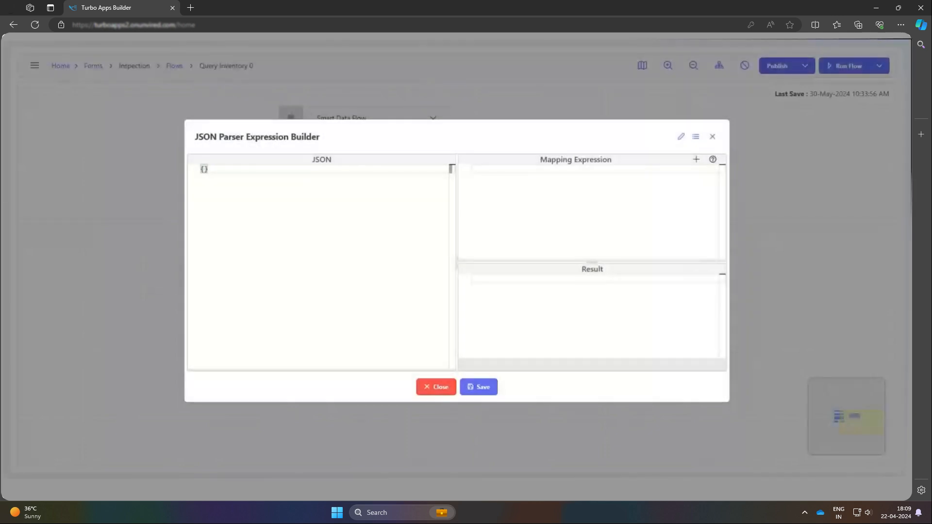
{"action": "type", "text": "{   \"data\": [     {       \"equipmentId\": \"computer\",       \"submit\": true,       \"inventory\": 10     }   ] }"}
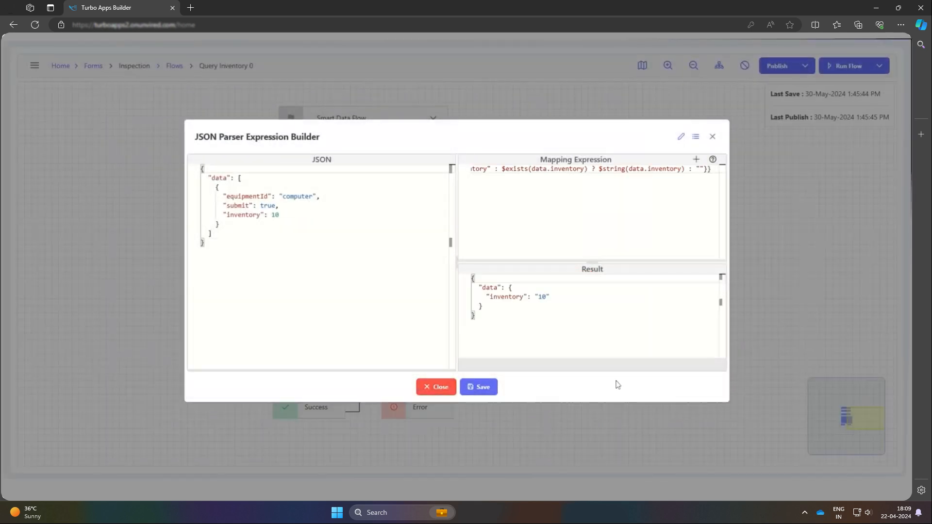
{"action": "left_click", "coordinate": [478, 387]}
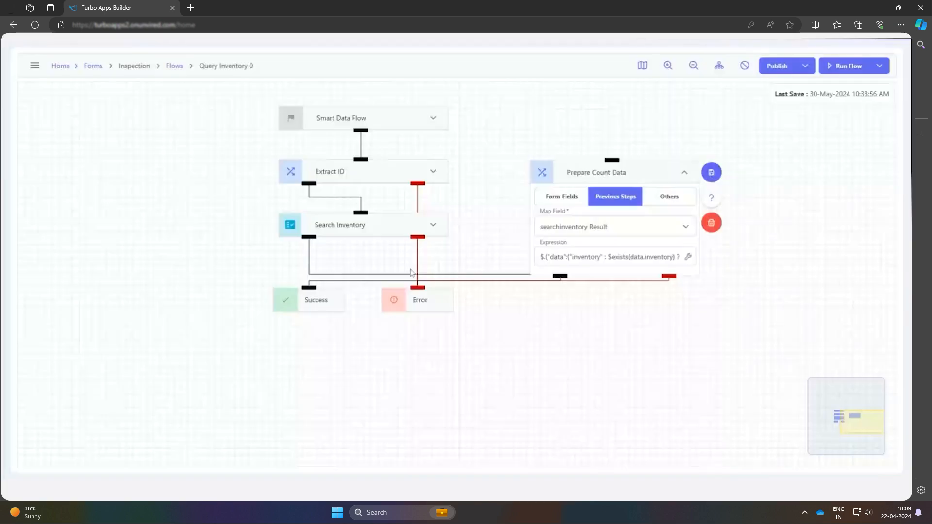
{"action": "left_click", "coordinate": [713, 174]}
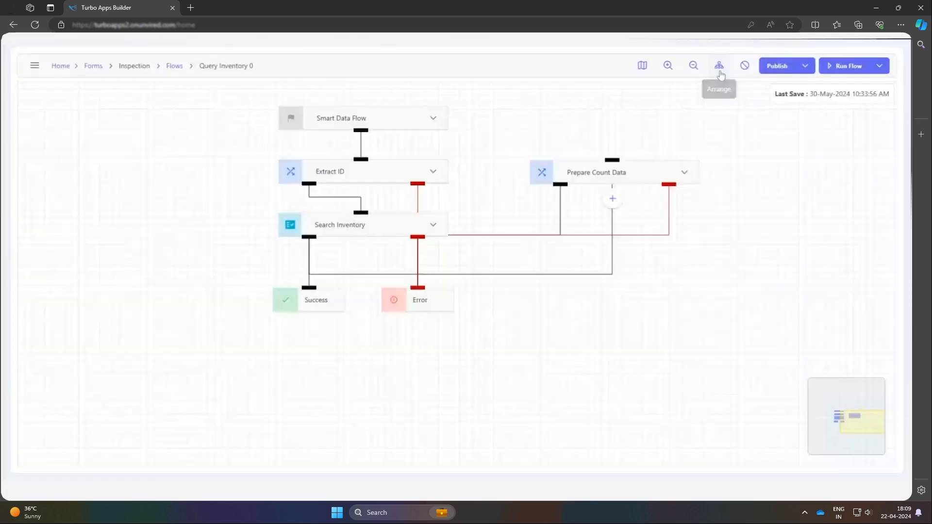
{"action": "left_click", "coordinate": [720, 68]}
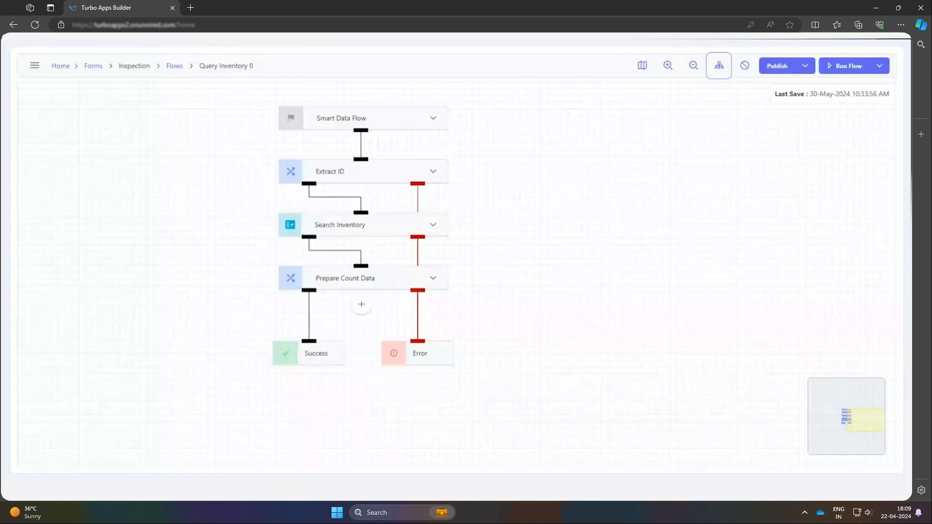
Add a Response node after the Prepare Count Data node
{"action": "left_click", "coordinate": [361, 306]}
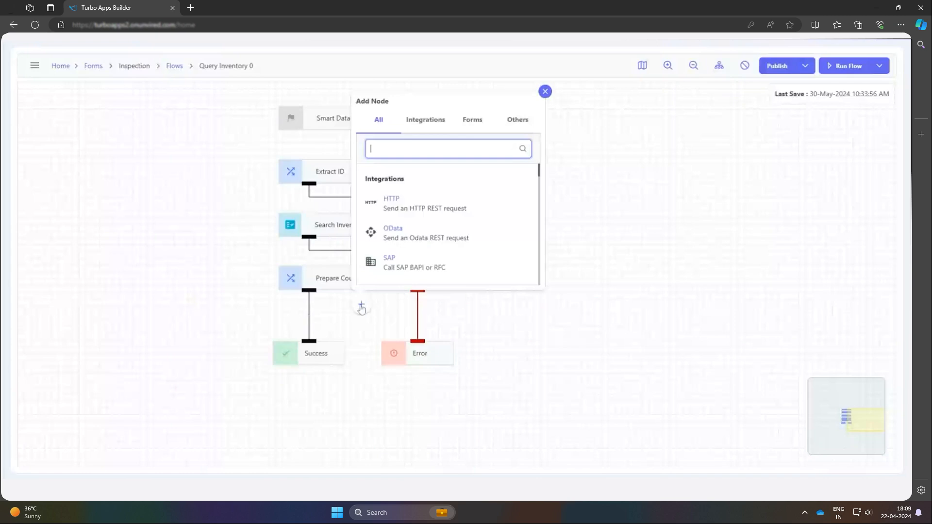
{"action": "type", "text": "res"}
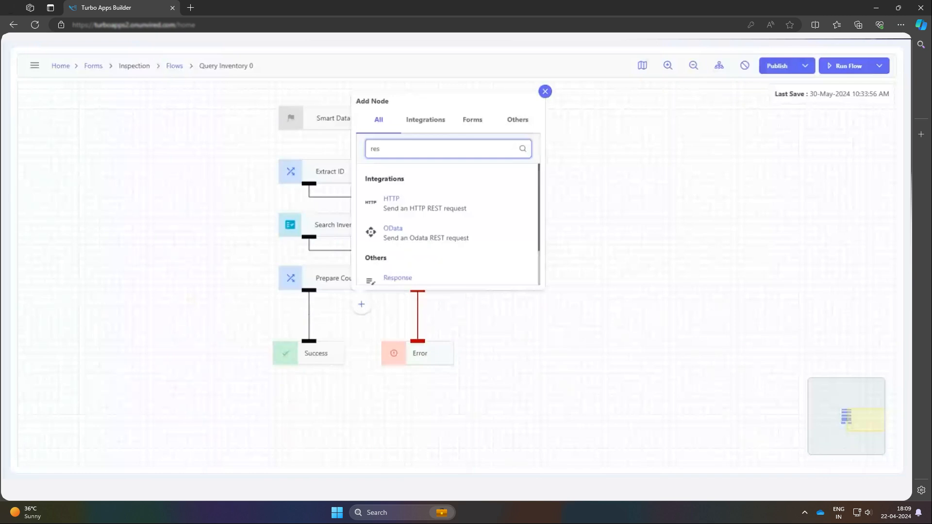
{"action": "left_click", "coordinate": [398, 277]}
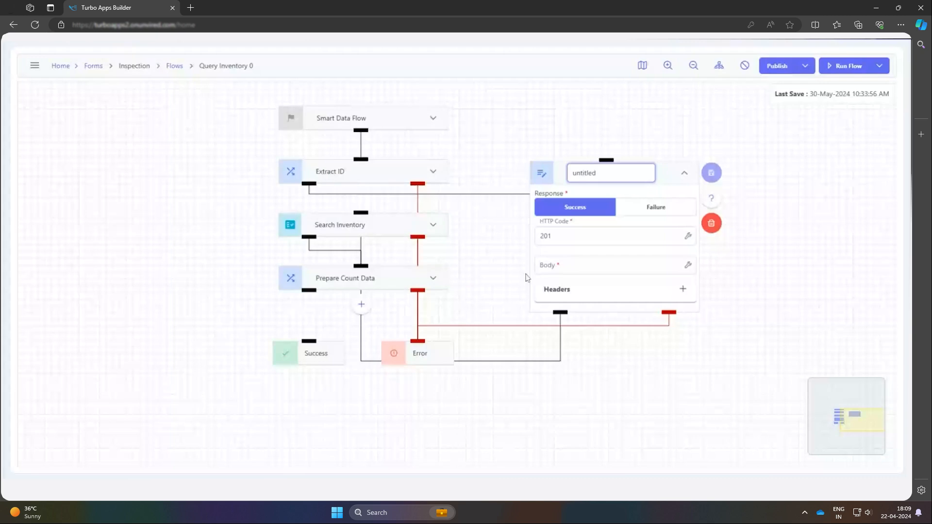
Name the Response node Send to Form and place it directly beneath Prepare Count Data
{"action": "key", "text": "ctrl+a"}
{"action": "type", "text": "Send to Form"}
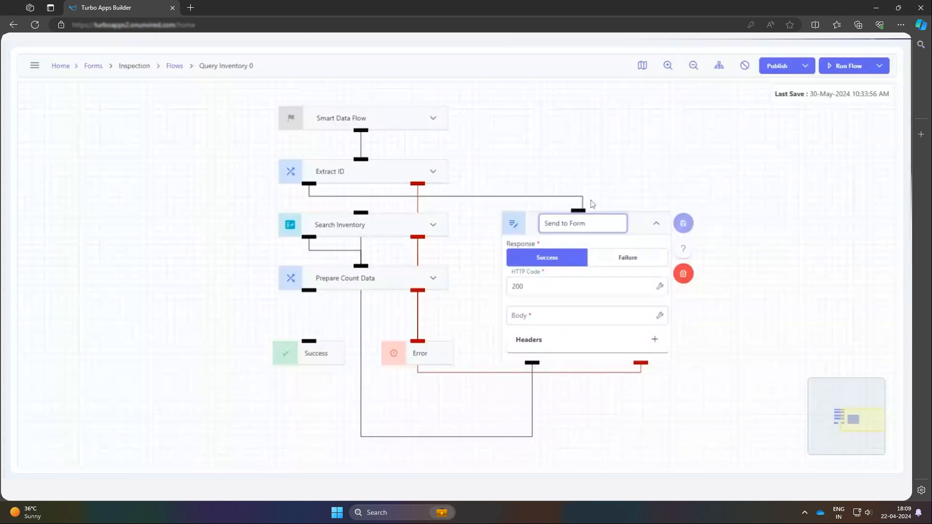
{"action": "left_click_drag", "start_coordinate": [593, 204], "coordinate": [362, 215]}
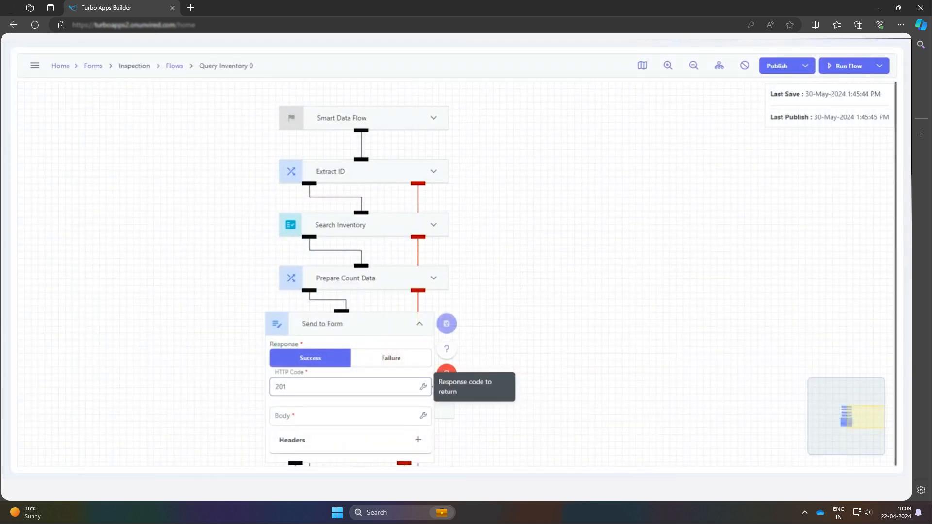
Set Send to Form's HTTP code to 200 and its body to ${preparecountdata_result}, then save the node
{"action": "left_click", "coordinate": [350, 387]}
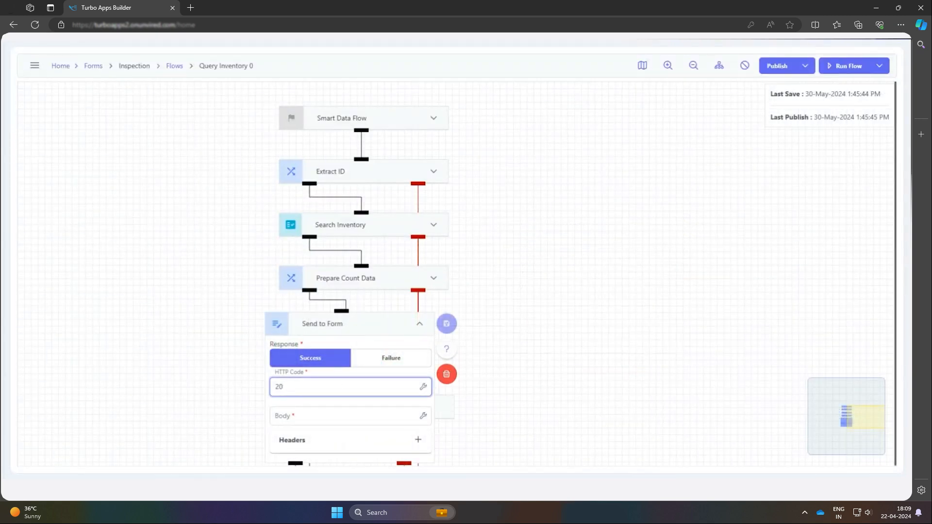
{"action": "type", "text": "0"}
{"action": "left_click", "coordinate": [423, 416]}
{"action": "scroll", "coordinate": [444, 266], "scroll_direction": "down", "scroll_amount": 5}
{"action": "scroll", "coordinate": [444, 266], "scroll_direction": "down", "scroll_amount": 2}
{"action": "scroll", "coordinate": [442, 266], "scroll_direction": "up", "scroll_amount": 4}
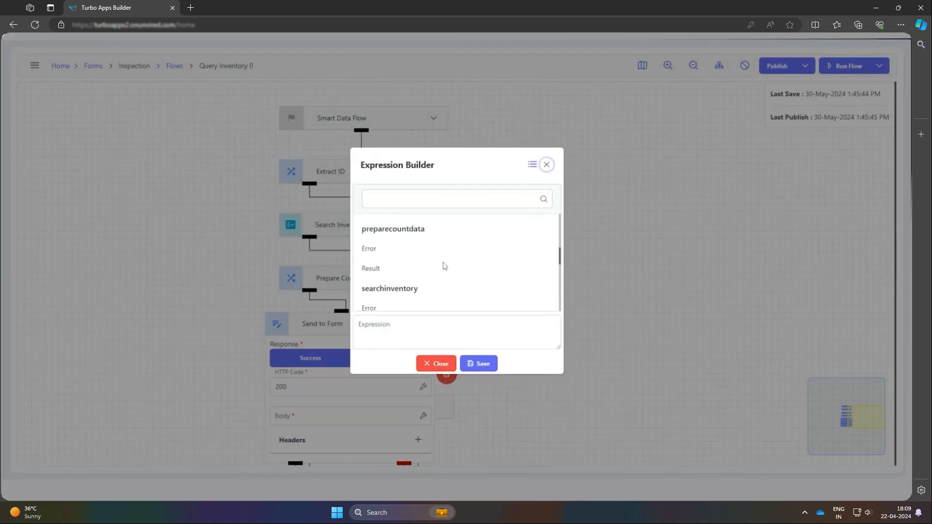
{"action": "left_click", "coordinate": [441, 267]}
{"action": "left_click", "coordinate": [481, 364]}
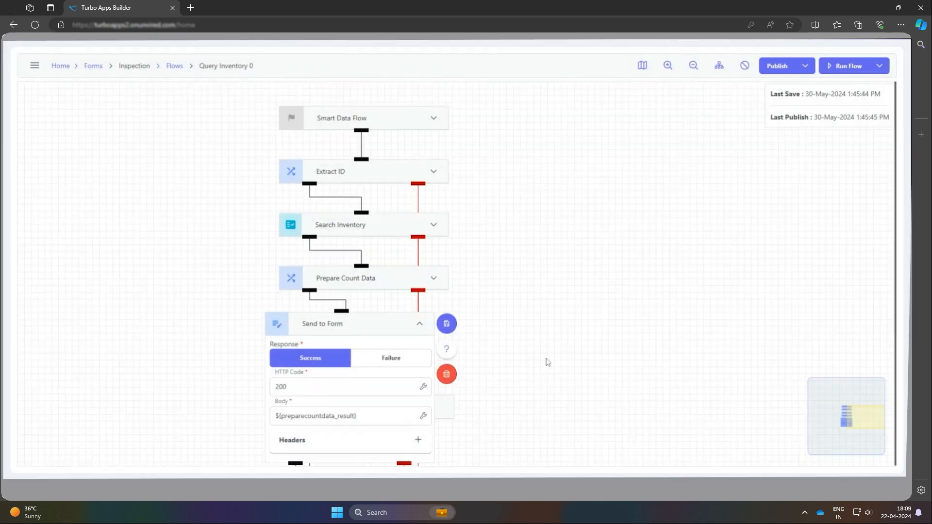
{"action": "left_click", "coordinate": [447, 324]}
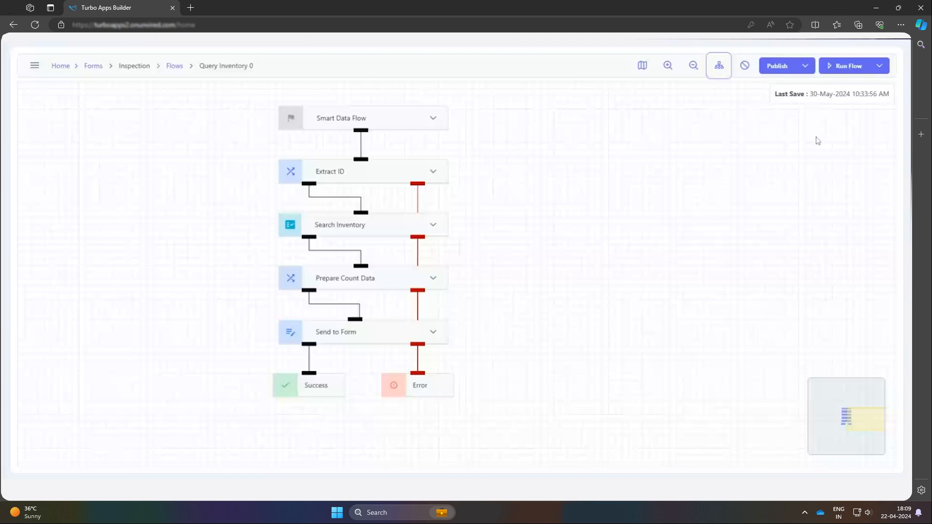
Publish the flow and test-run it with submitted Inspection form data that has Monitor as the equipment
{"action": "left_click", "coordinate": [777, 66]}
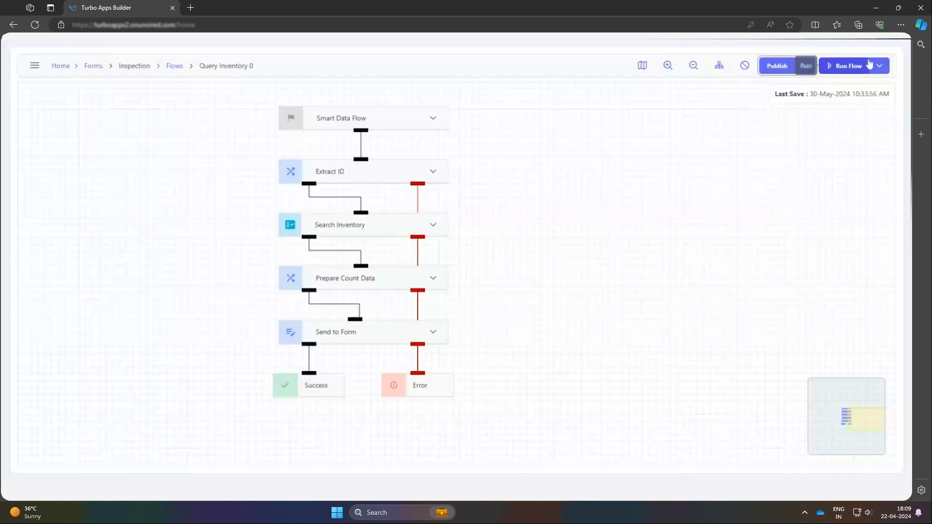
{"action": "left_click", "coordinate": [849, 65]}
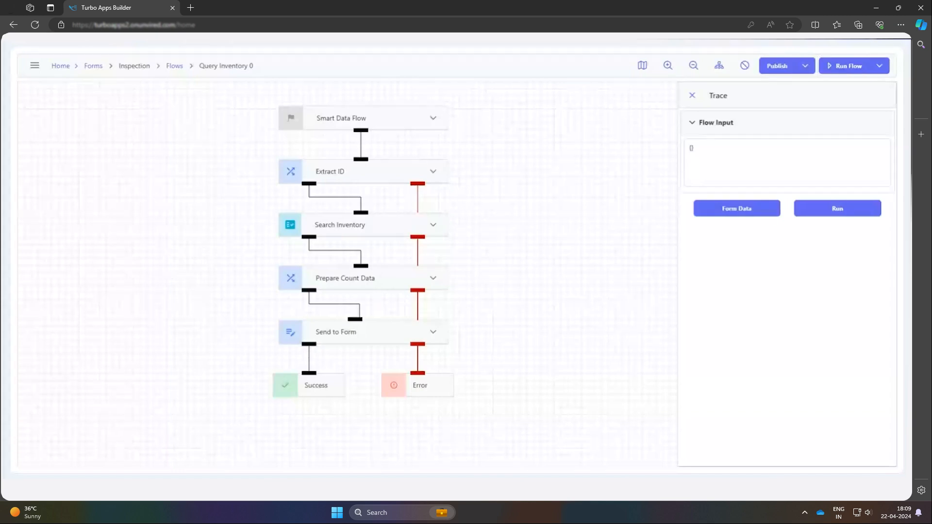
{"action": "left_click", "coordinate": [530, 289]}
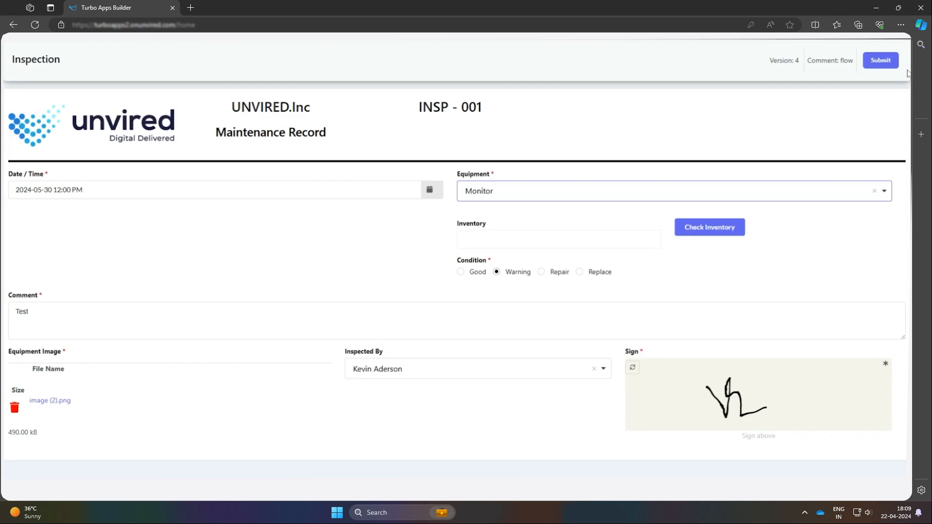
{"action": "left_click", "coordinate": [881, 61]}
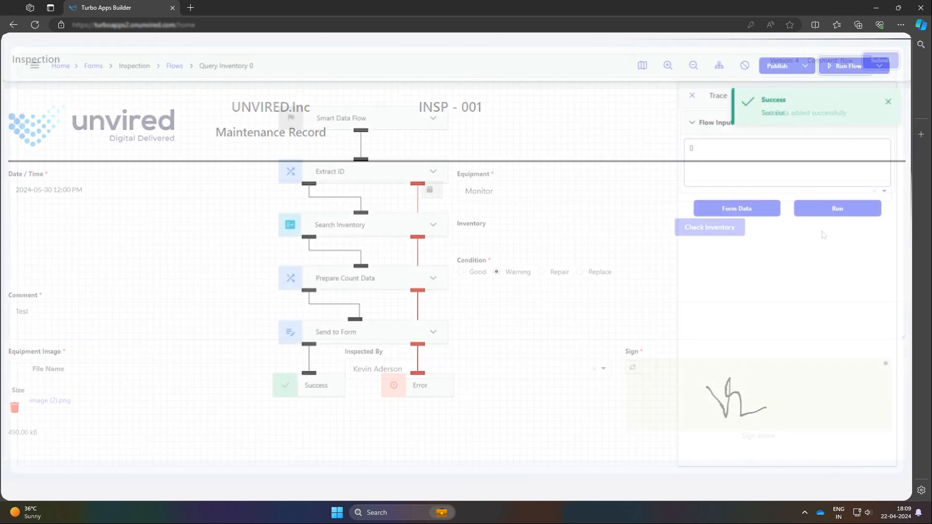
{"action": "left_click", "coordinate": [820, 209]}
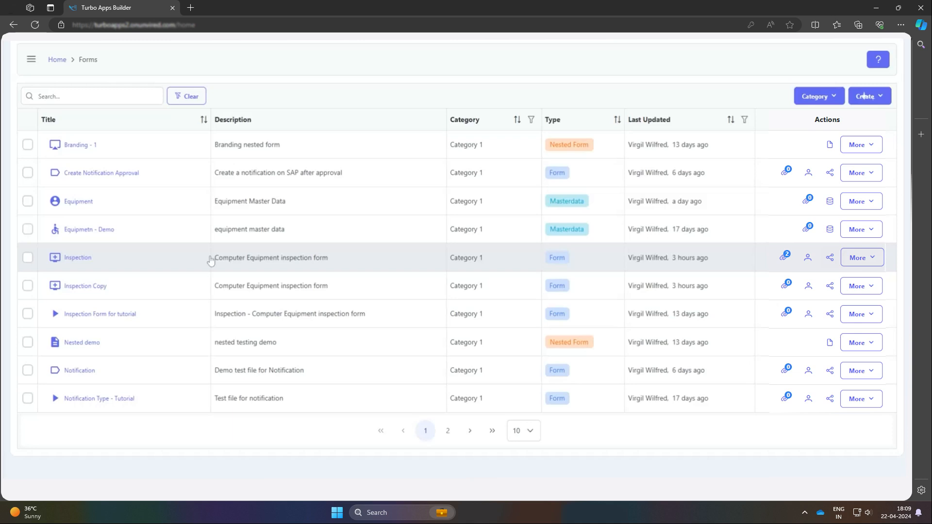
Open the Inspection form in the designer, then save and publish it
{"action": "left_click", "coordinate": [85, 258]}
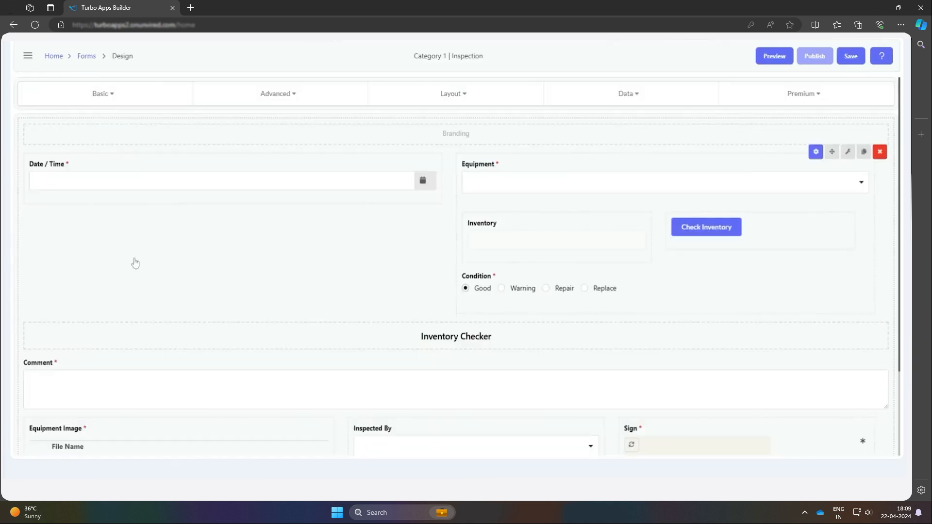
{"action": "left_click", "coordinate": [854, 61]}
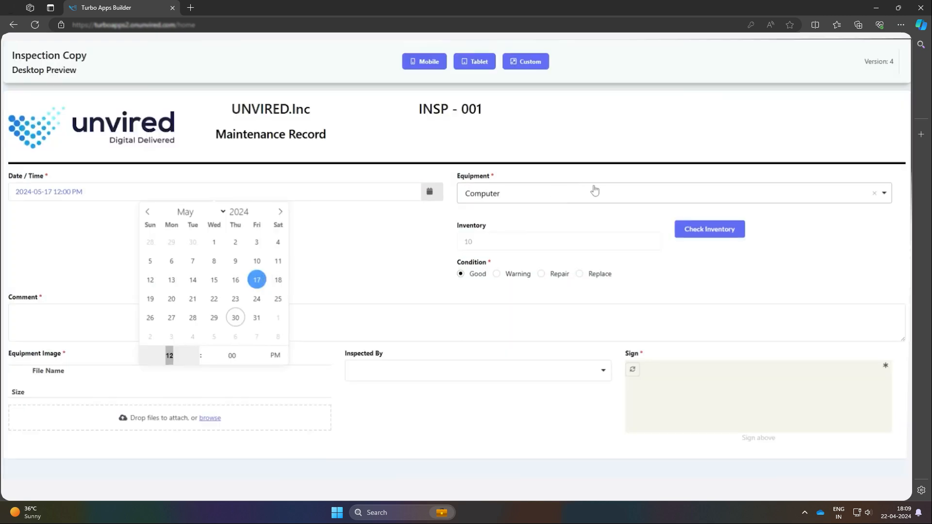
In the form's desktop preview, choose Mouse as the equipment and check its inventory
{"action": "left_click", "coordinate": [596, 190]}
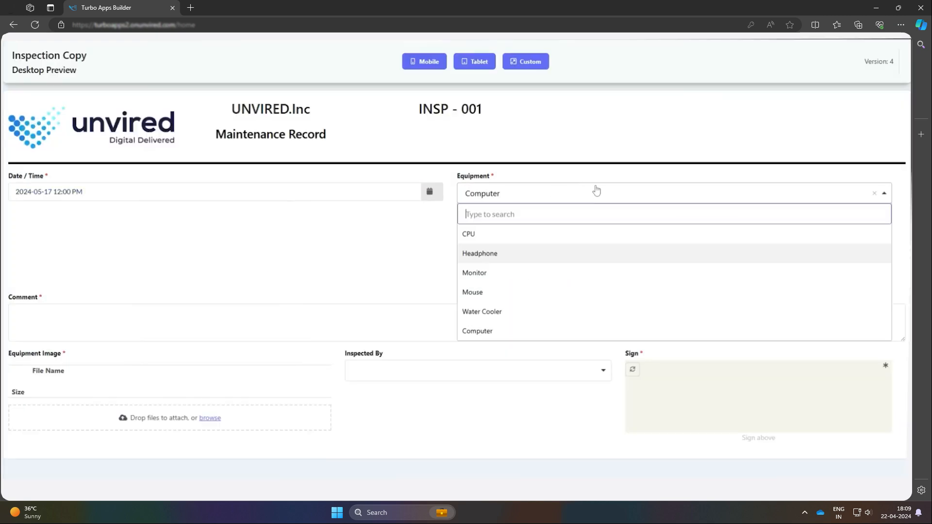
{"action": "left_click", "coordinate": [525, 292]}
{"action": "left_click", "coordinate": [710, 232]}
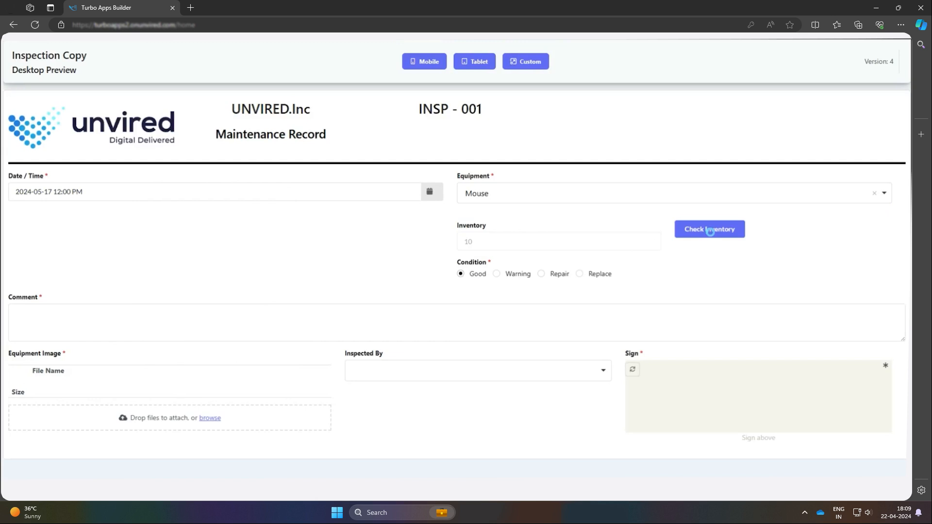